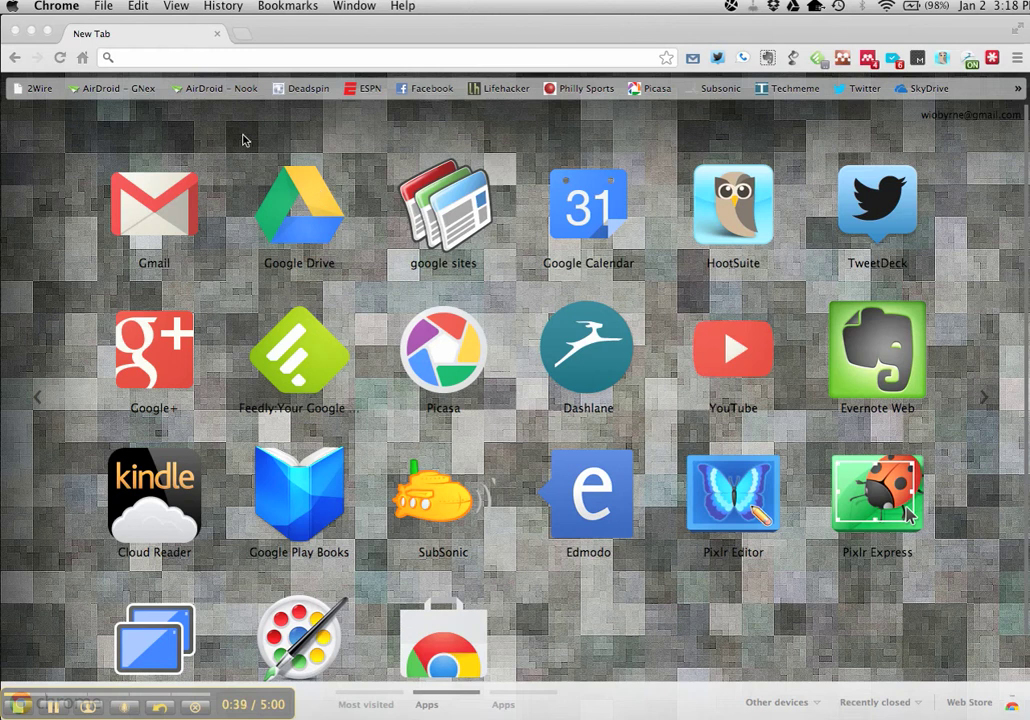
- Go to scholar.google.com using the address bar's 'scho' autocomplete
left_click(221, 57)
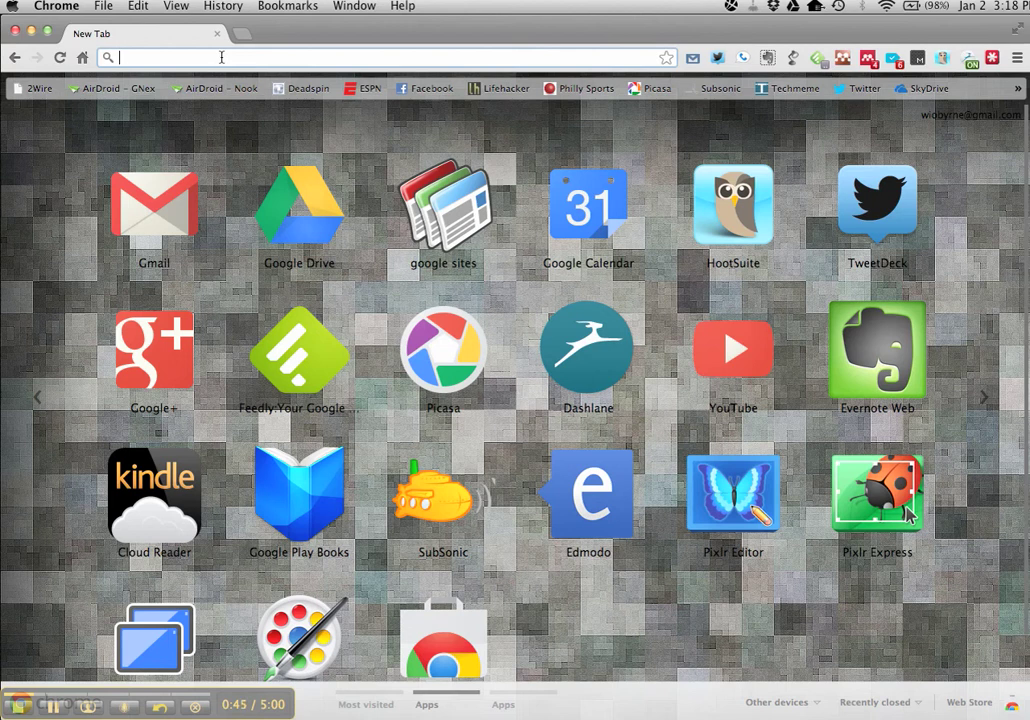
type("scholar.google.com")
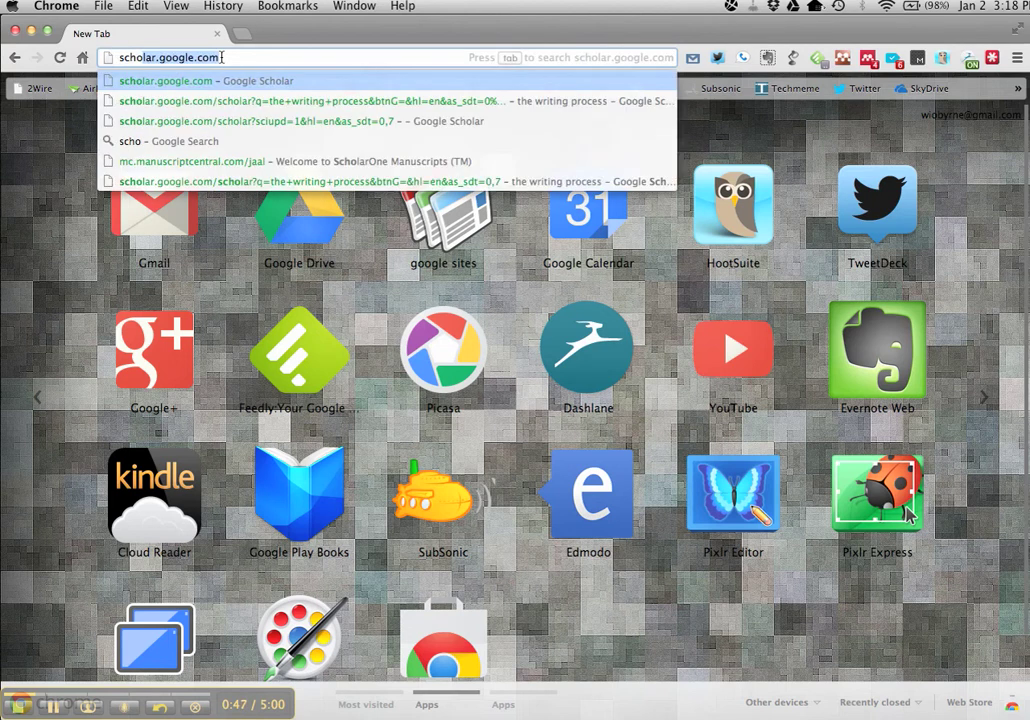
key("Return")
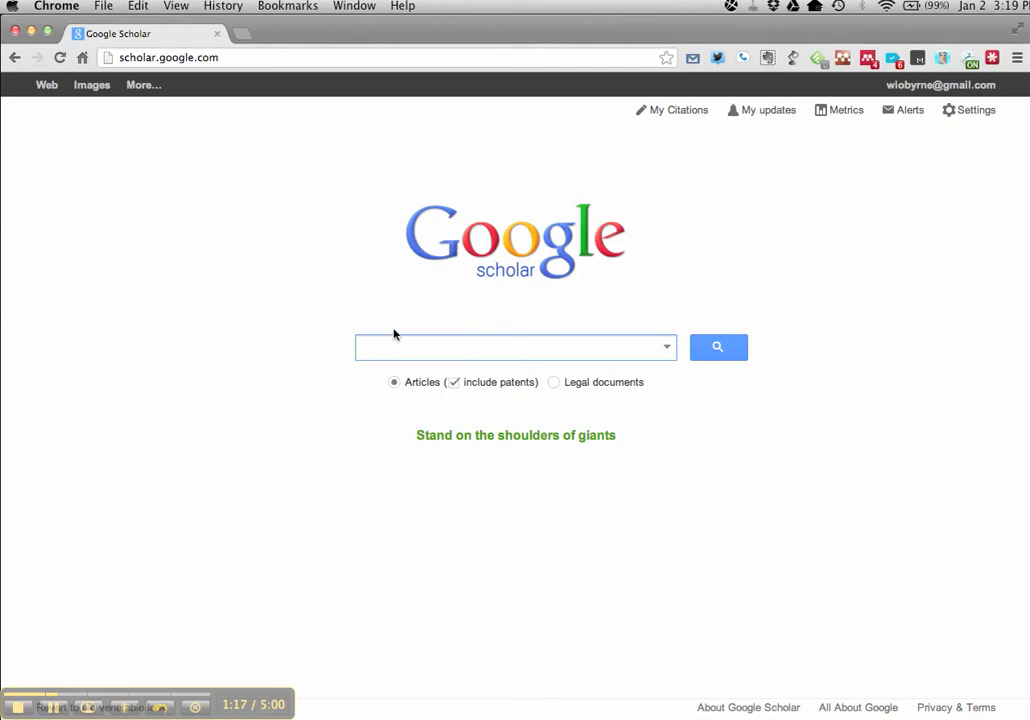
- Enter 'reading comprehension' as the Scholar search query, correcting the typos
type("reading compreheni")
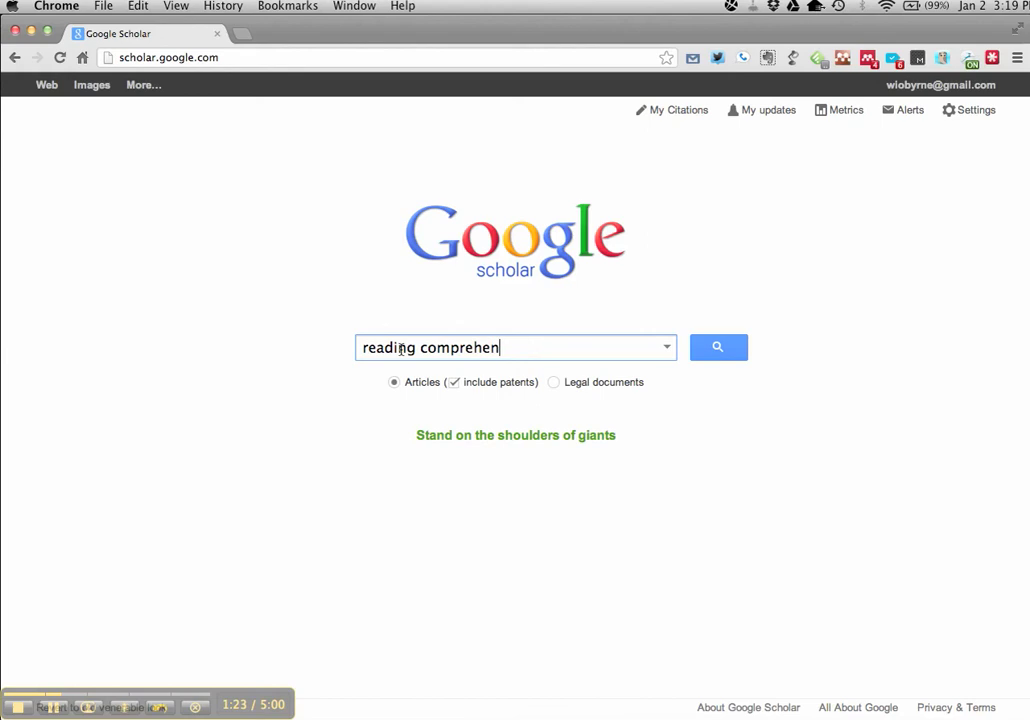
key("BackSpace")
type("sion")
- Open and dismiss the advanced search options, then run the 'reading comprehension' search
left_click(667, 350)
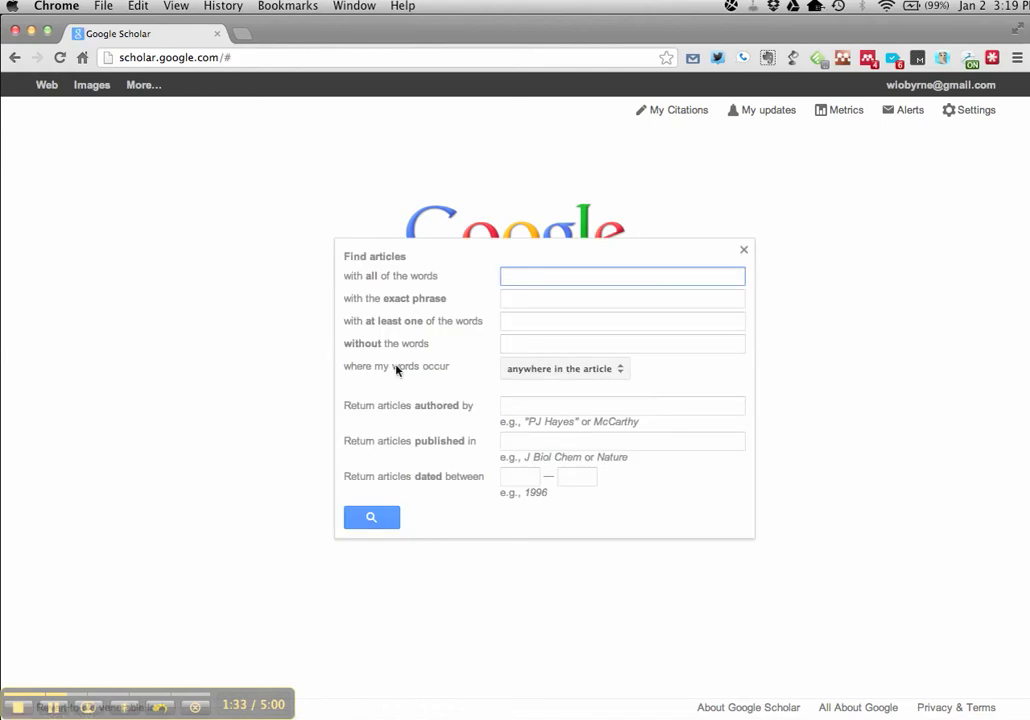
left_click(743, 251)
left_click(602, 349)
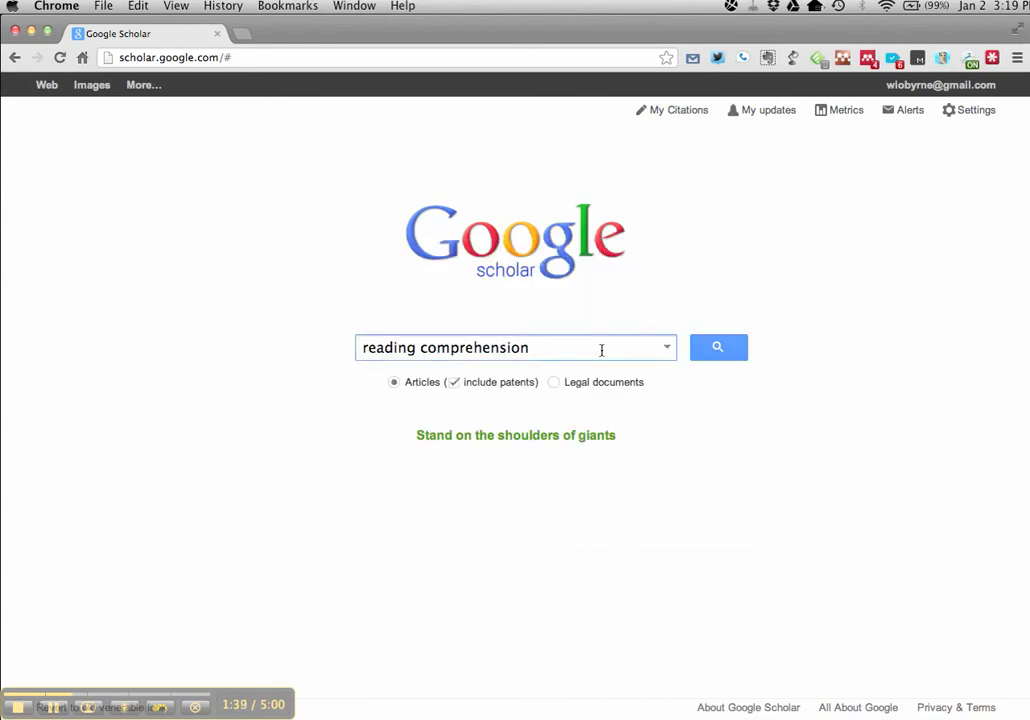
left_click(719, 346)
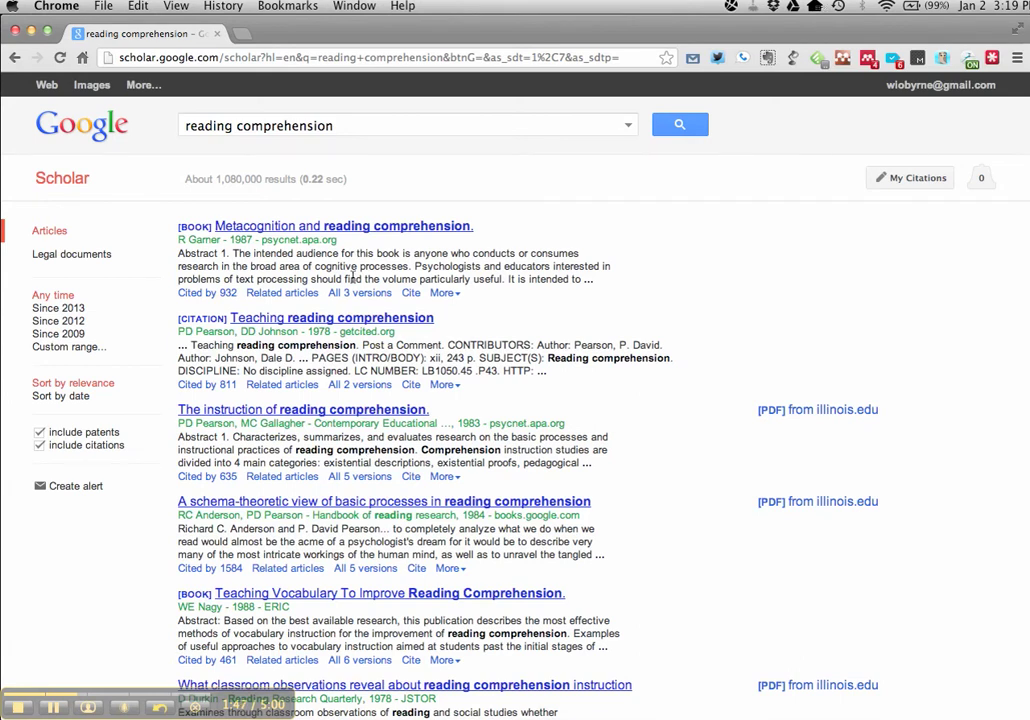
- Uncheck 'include patents' in the sidebar to drop results to about 1,070,000
left_click(40, 434)
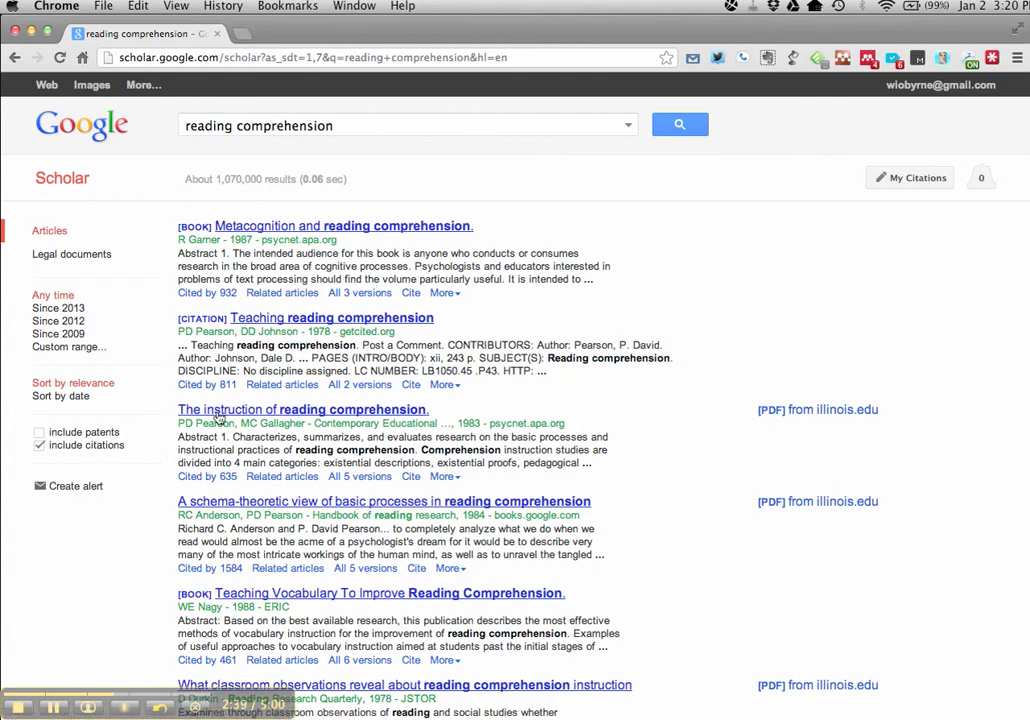
left_click(300, 411)
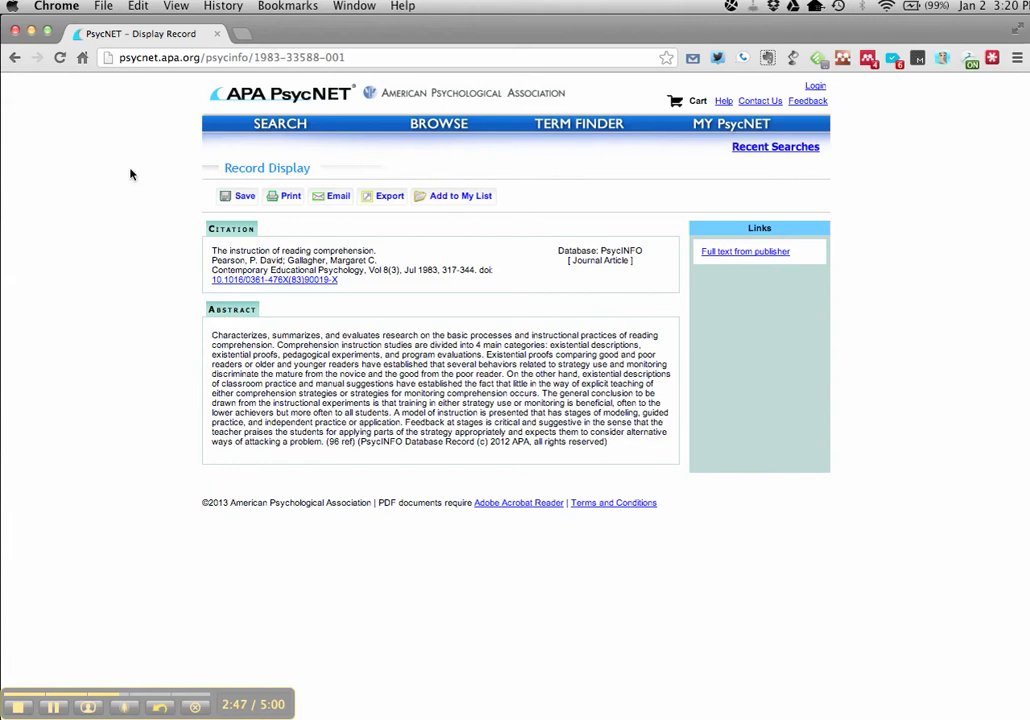
left_click(15, 57)
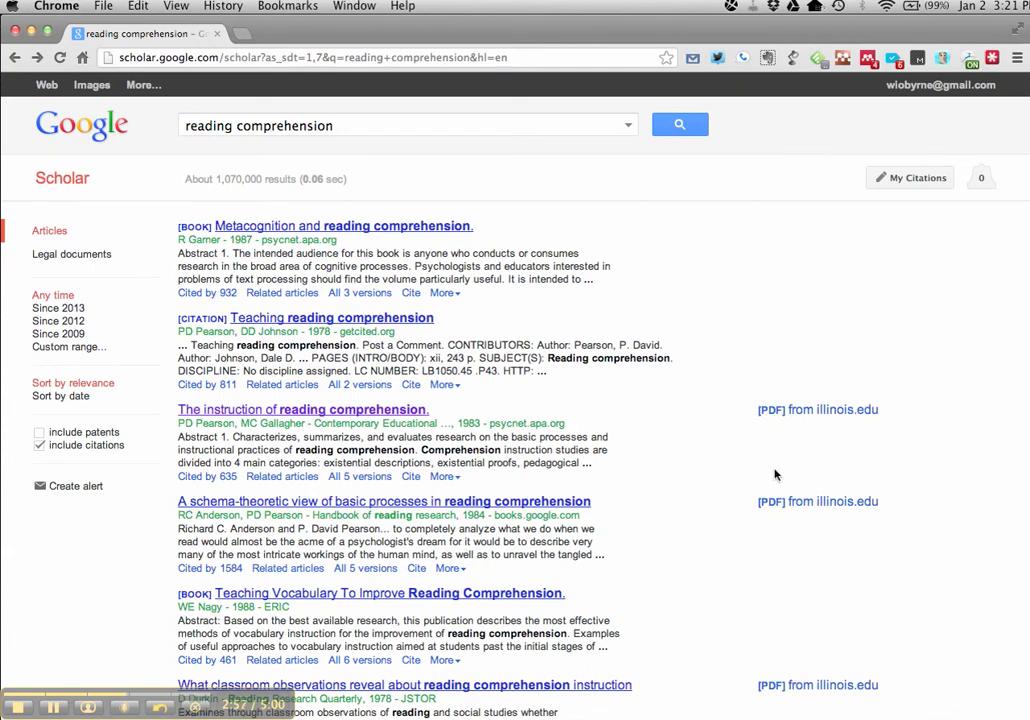
- Open the Illinois PDF of 'The instruction of reading comprehension' in a new tab, then return to the results
right_click(780, 412)
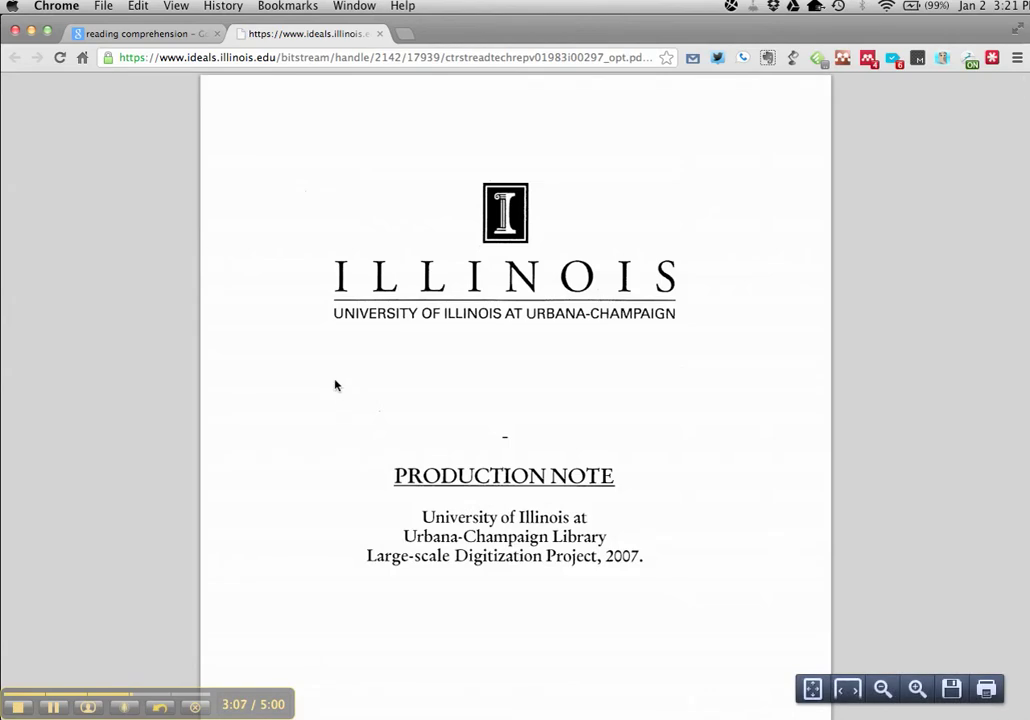
left_click(166, 38)
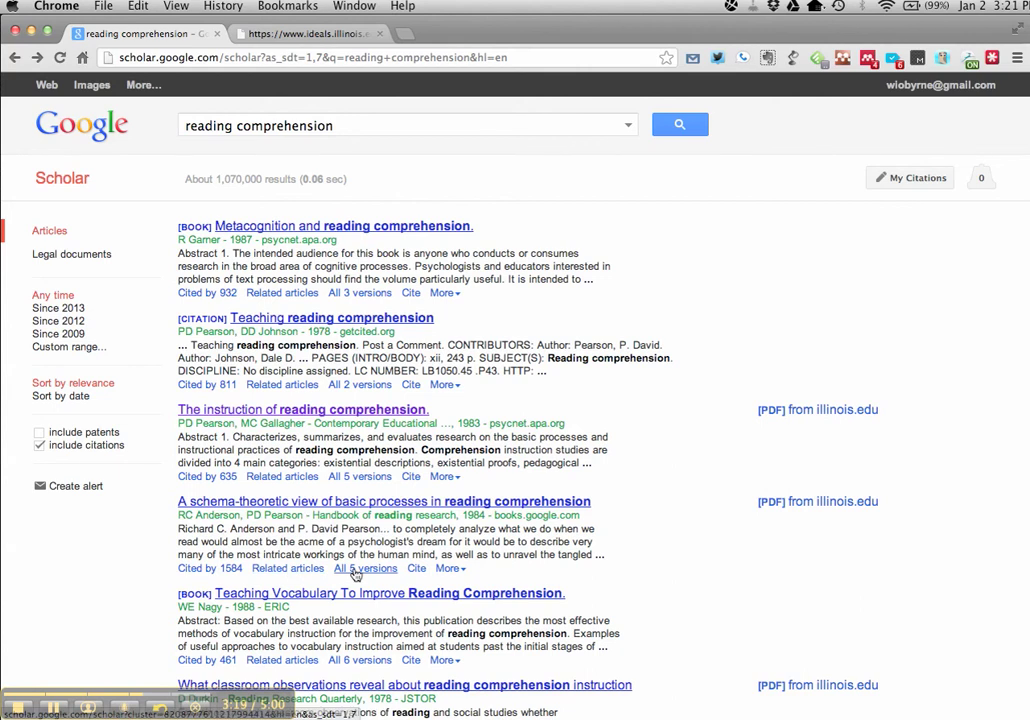
left_click(203, 568)
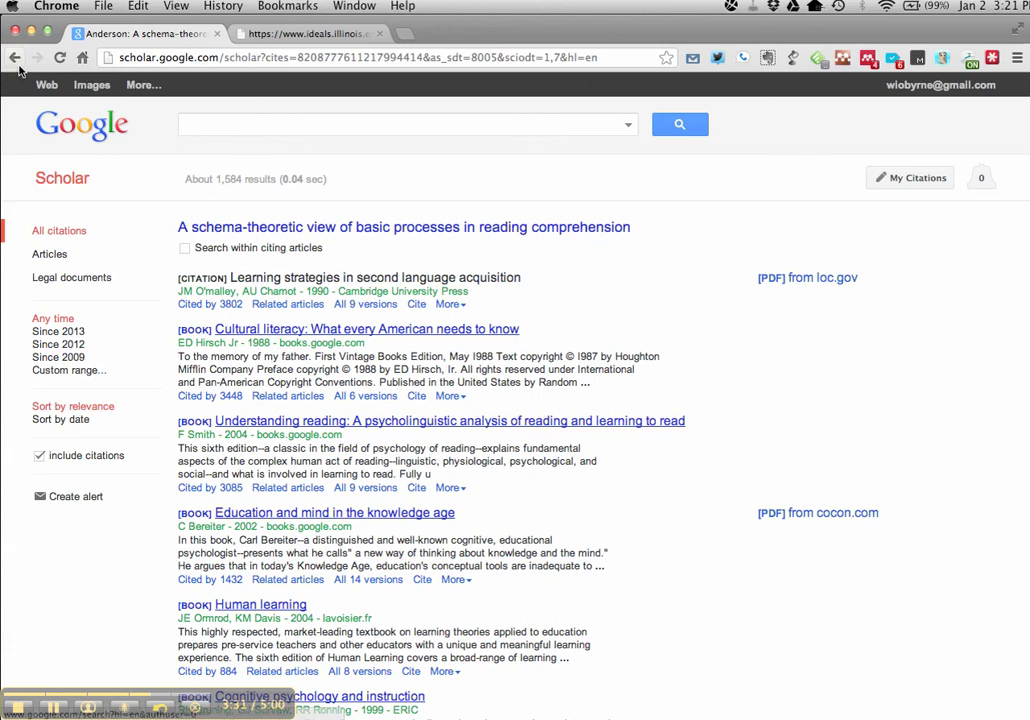
key("super+Left")
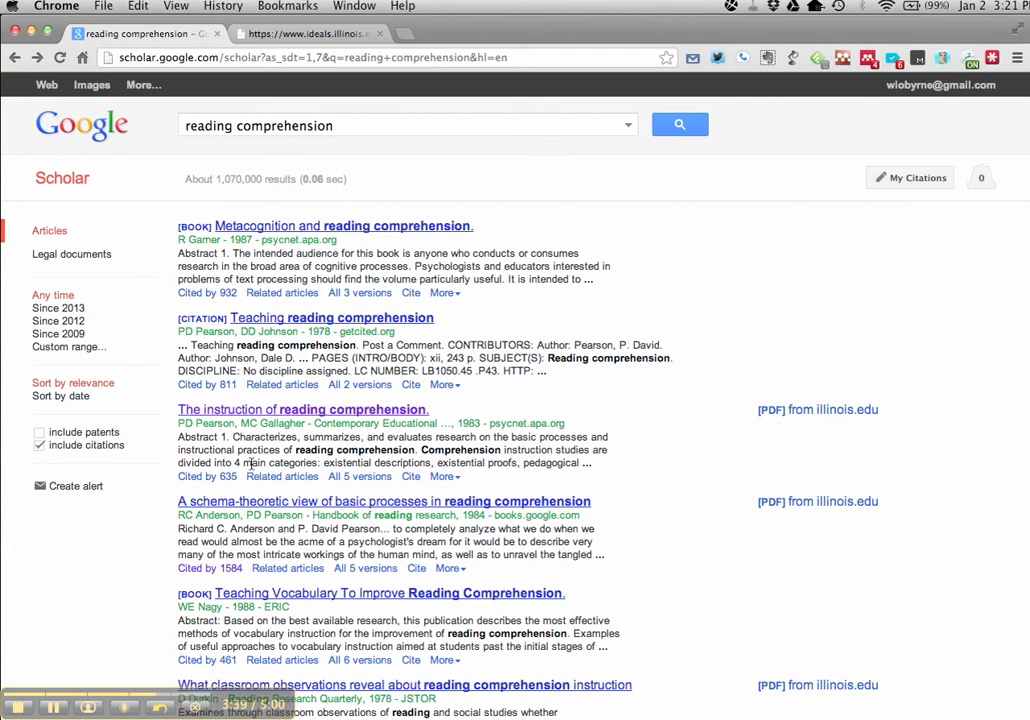
left_click(225, 572)
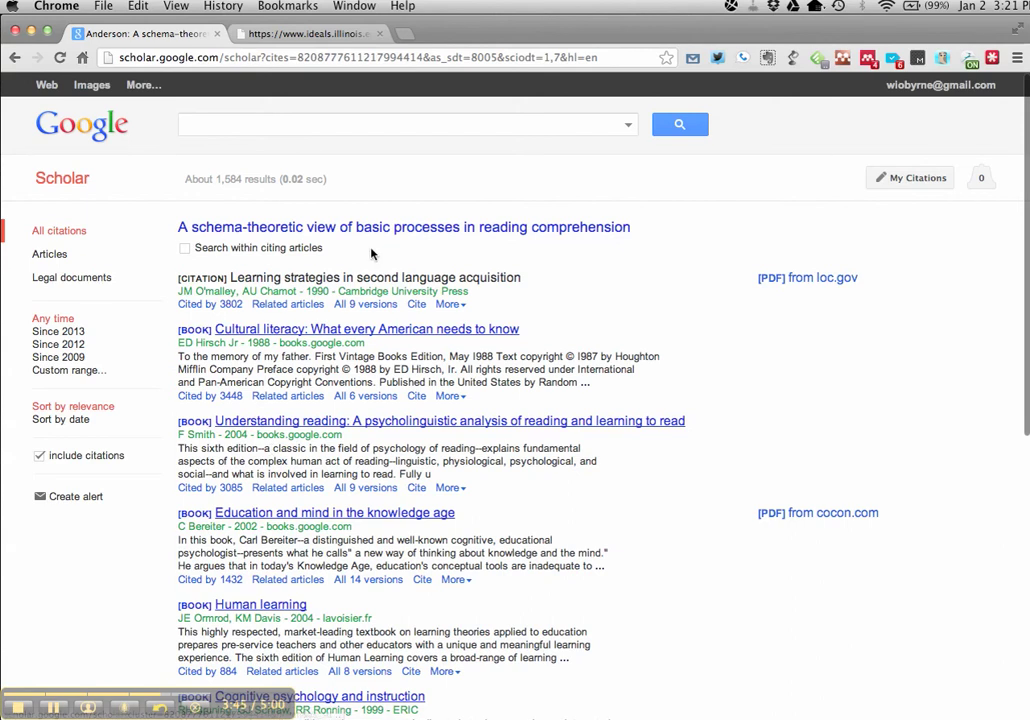
scroll(376, 431, "down", 3)
scroll(376, 431, "down", 4)
scroll(376, 431, "down", 3)
scroll(376, 431, "up", 10)
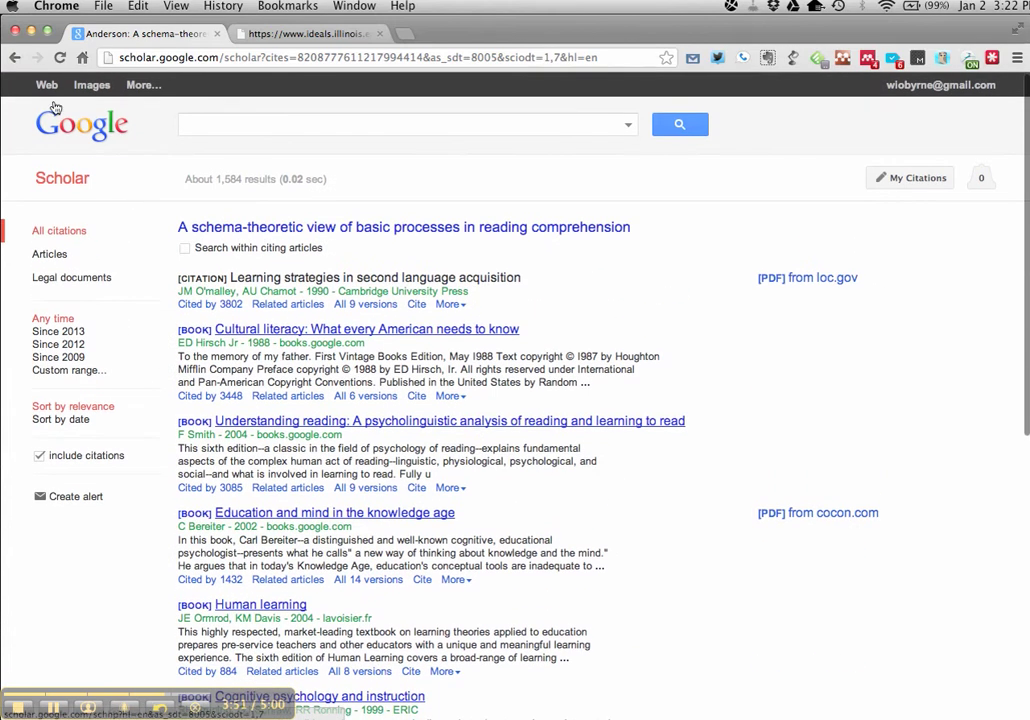
key("super+bracketleft")
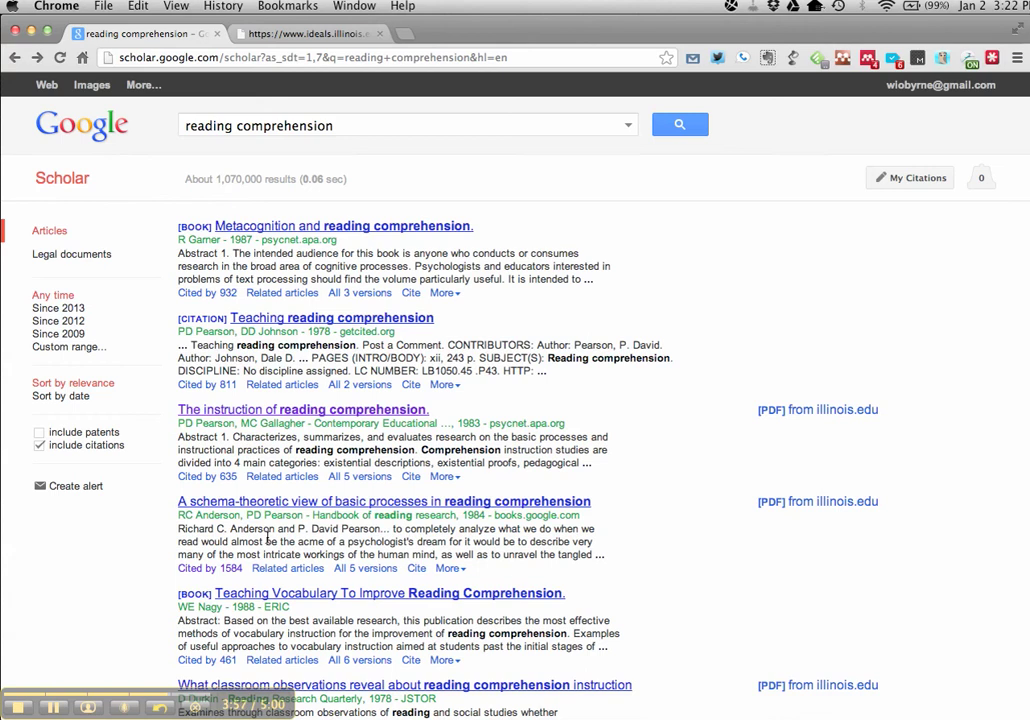
left_click(415, 569)
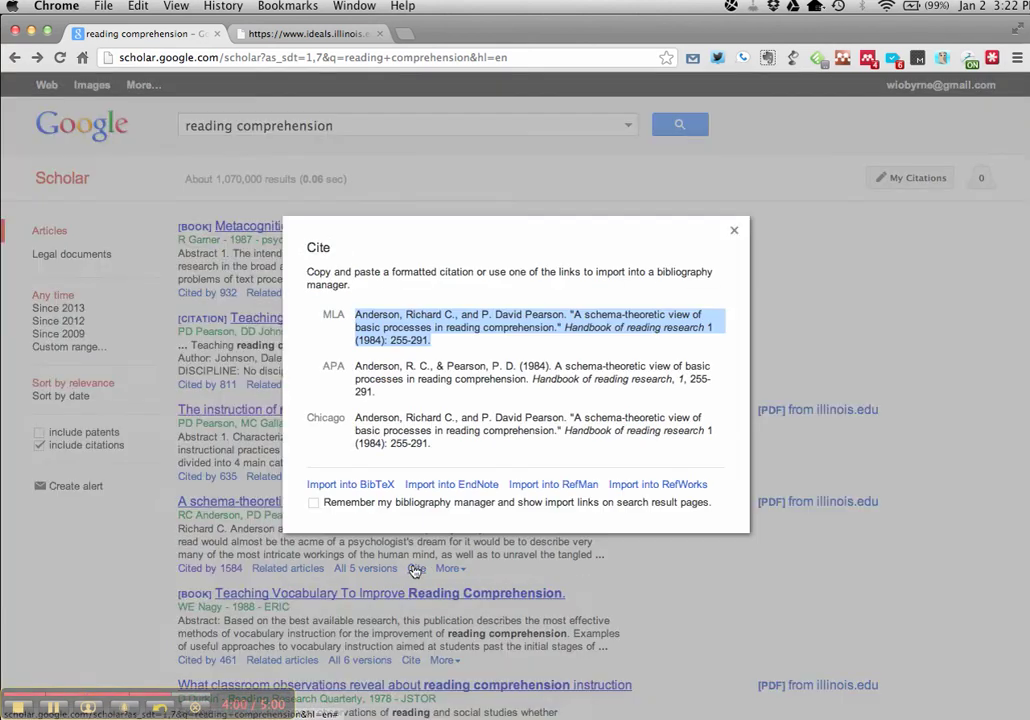
left_click(407, 382)
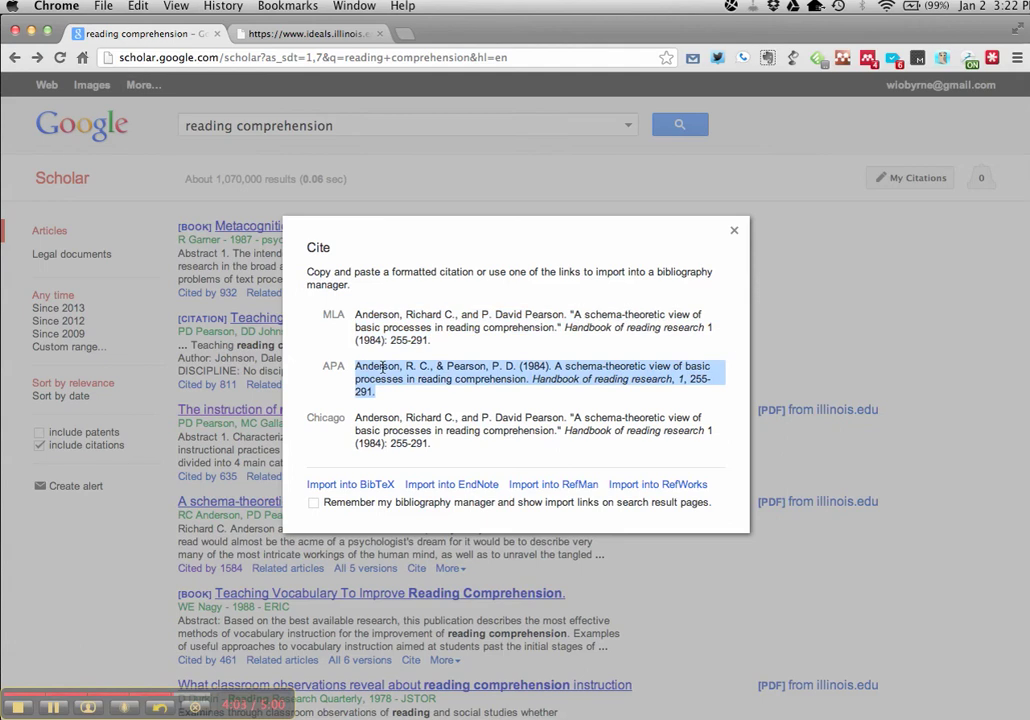
left_click(379, 338)
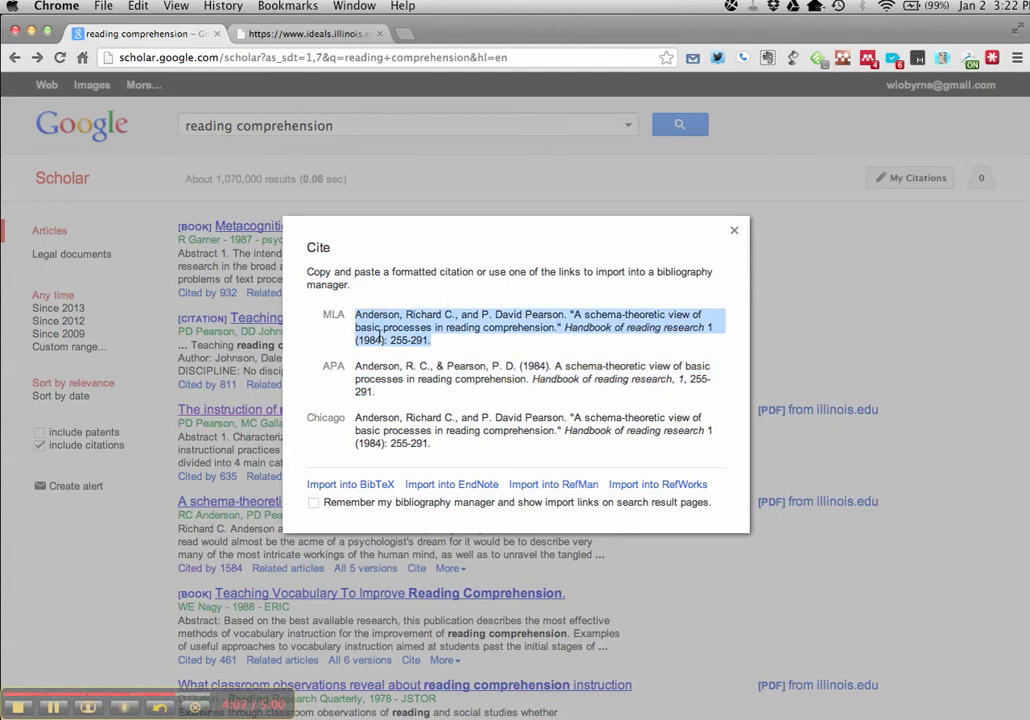
left_click(372, 385)
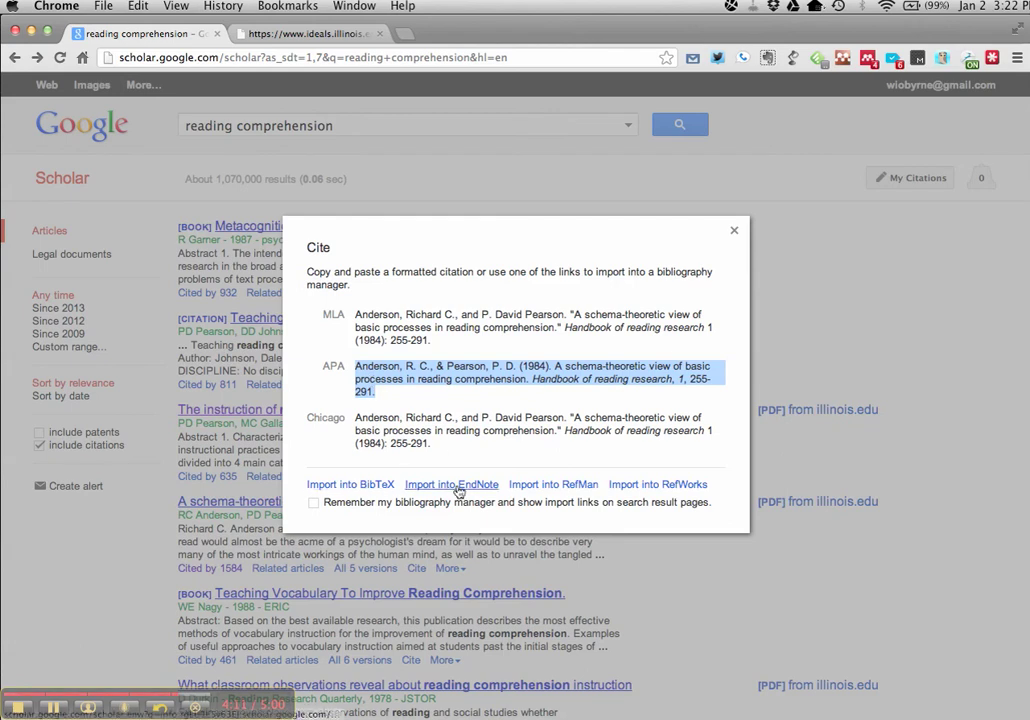
left_click(733, 233)
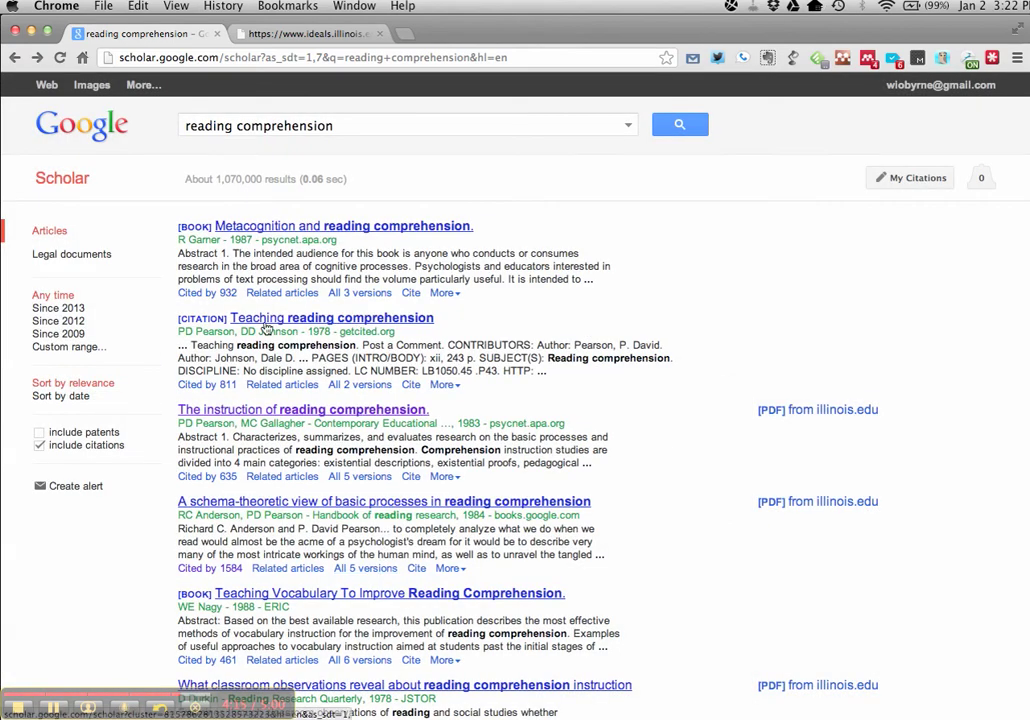
- Go back to the earlier results with patents included, about 1,080,000
left_click(15, 58)
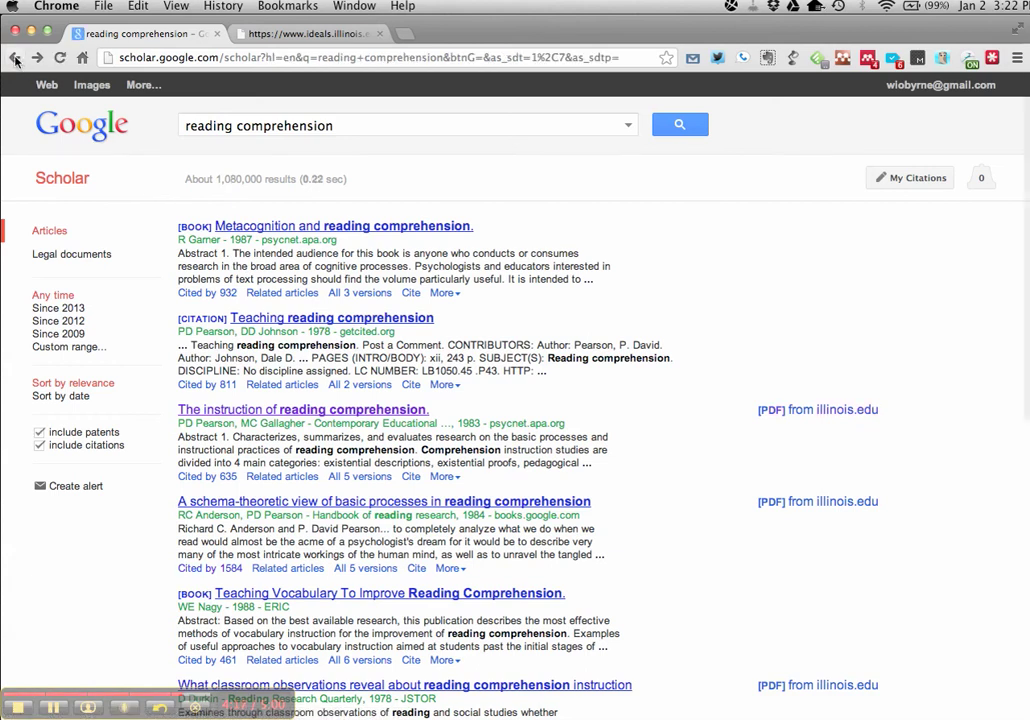